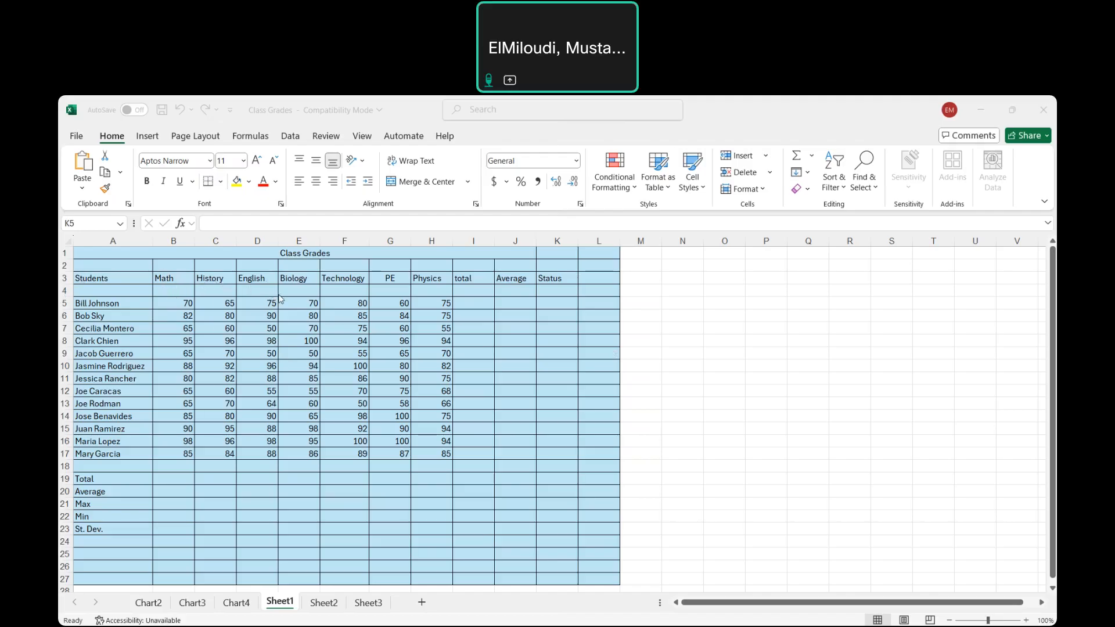
# Calculate every student's total with =SUM(B5:H5) in I5, filled down the total column through I17
pyautogui.click(475, 303)
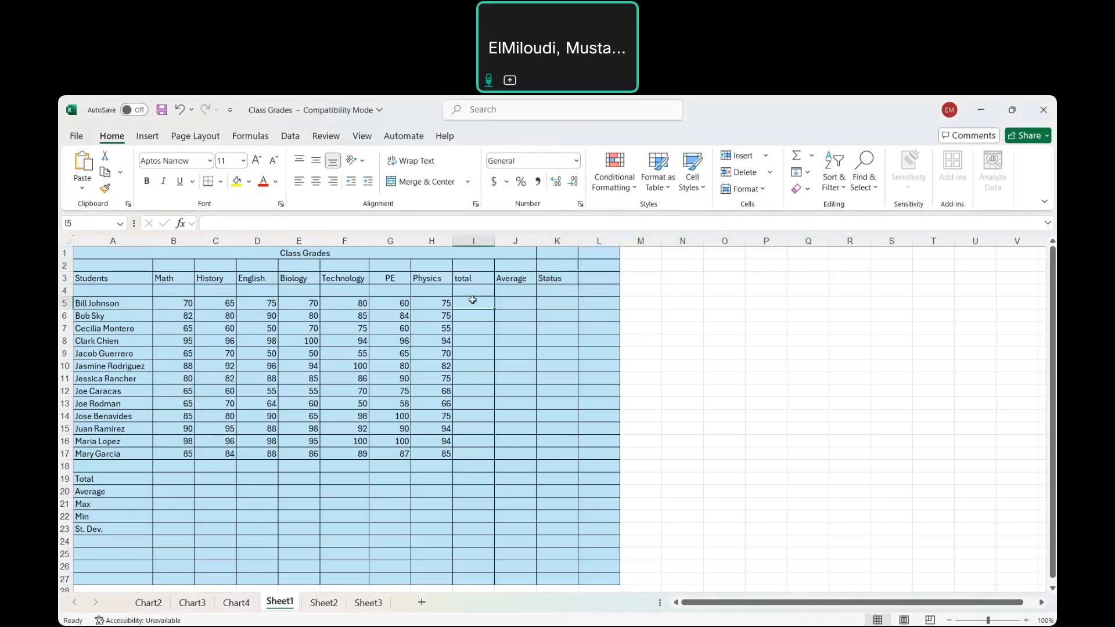
pyautogui.write('=')
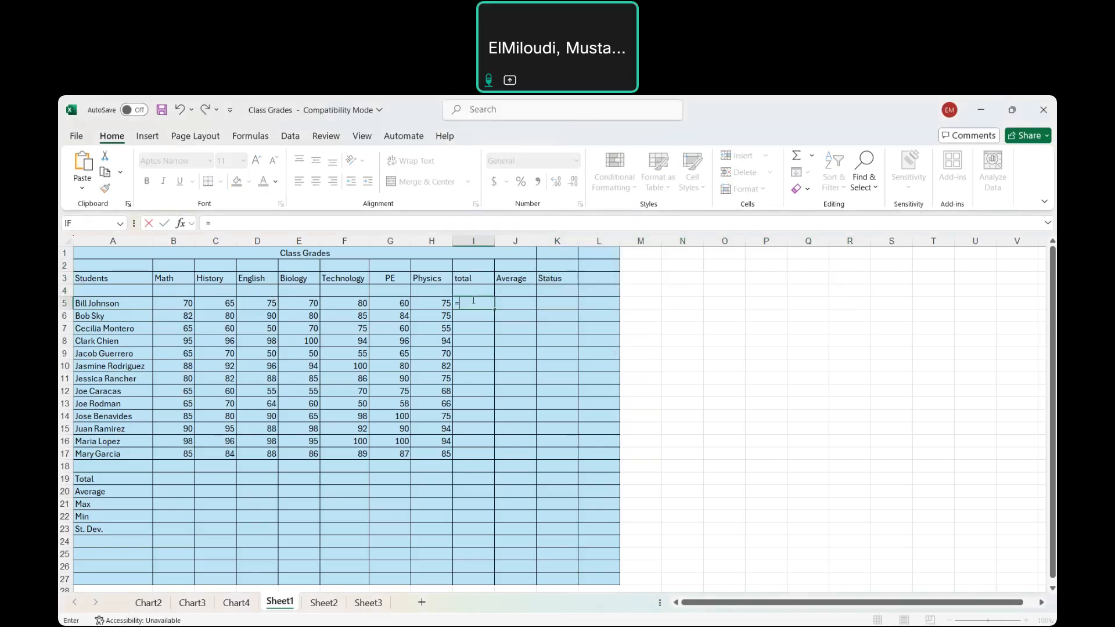
pyautogui.write('sum')
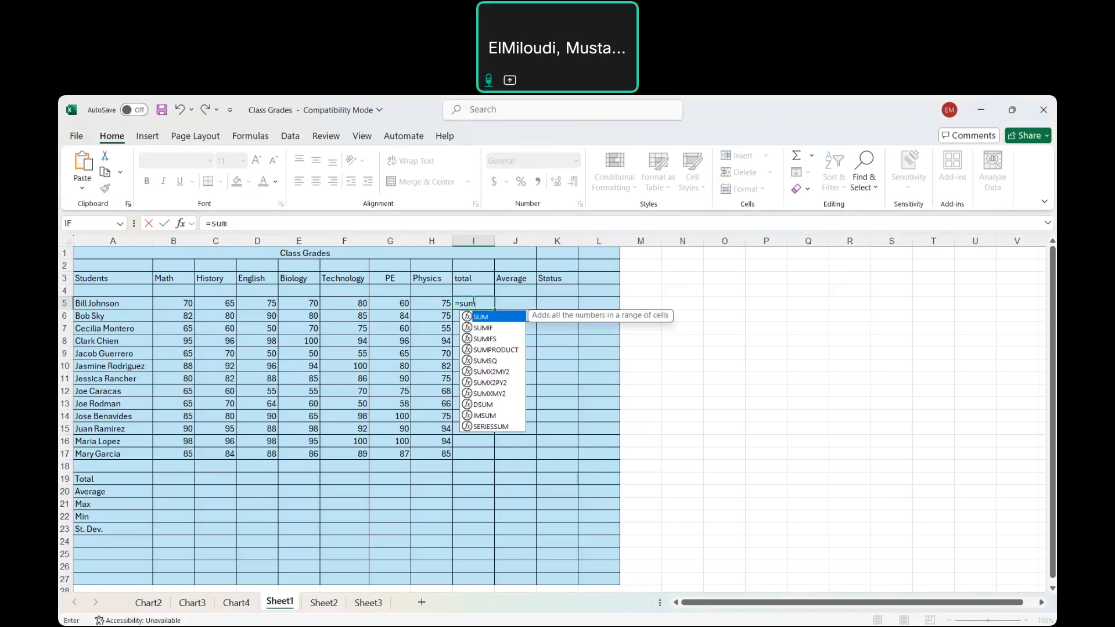
pyautogui.write('(')
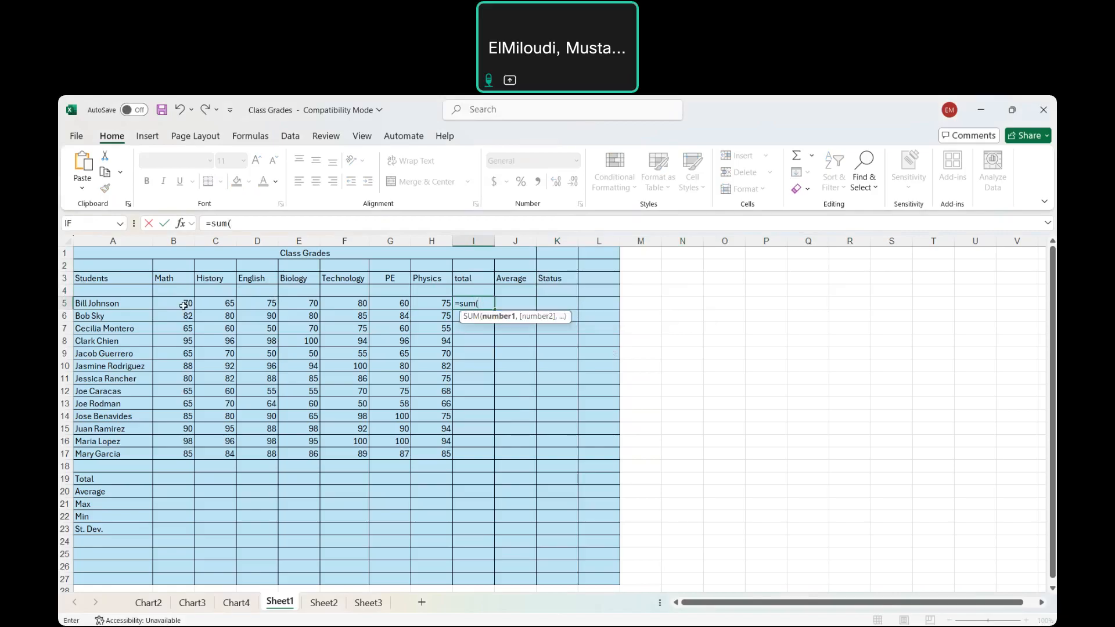
pyautogui.moveTo(183, 305); pyautogui.dragTo(431, 306)
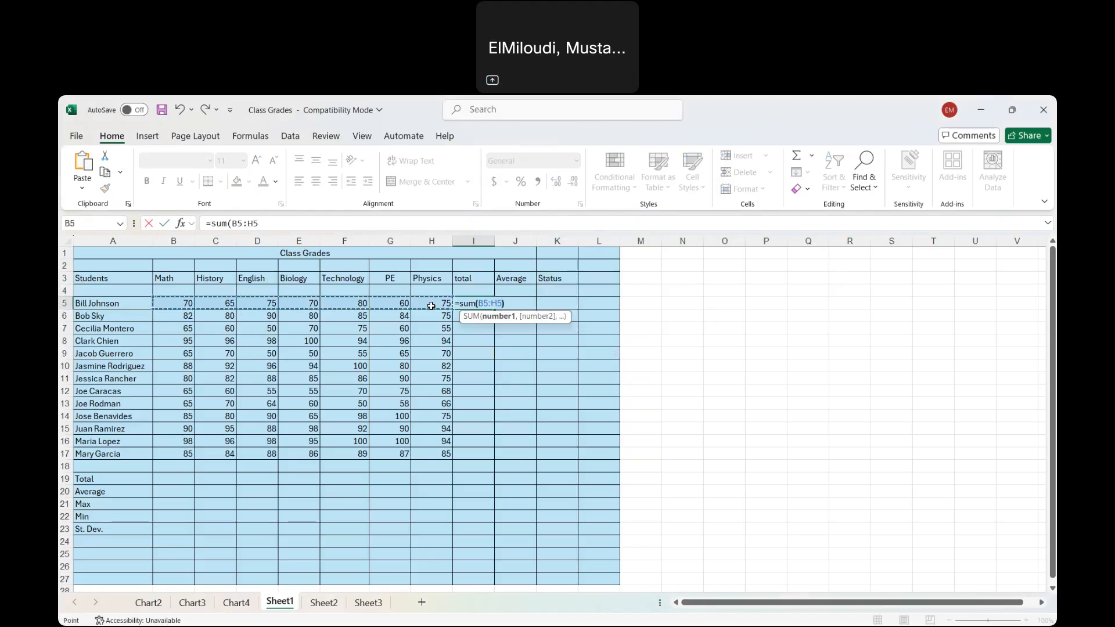
pyautogui.write(')')
pyautogui.press('Return')
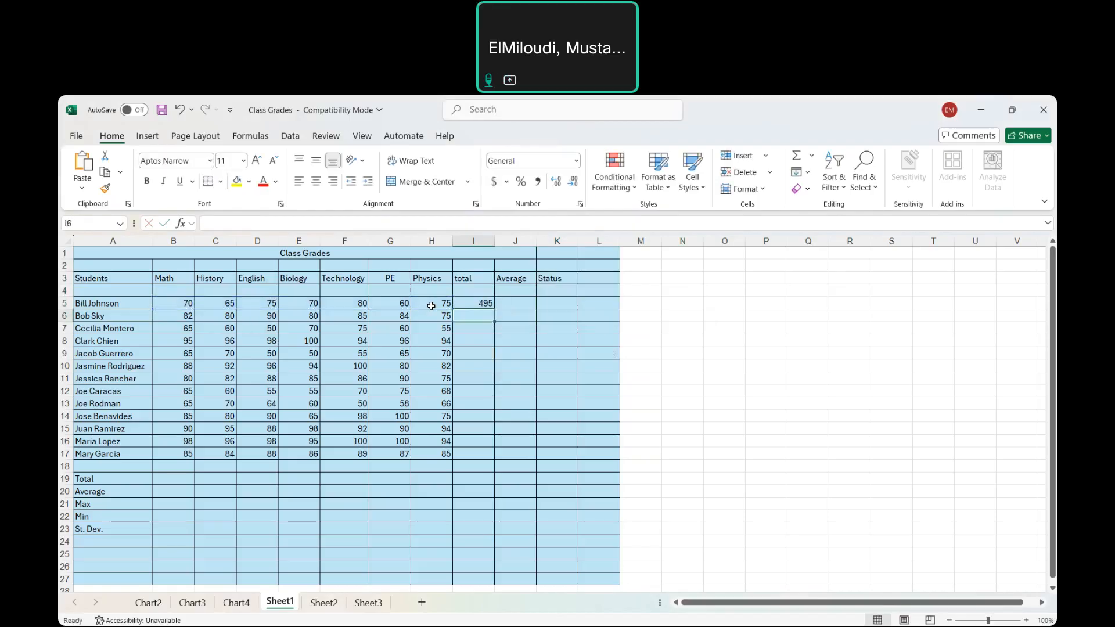
pyautogui.click(471, 305)
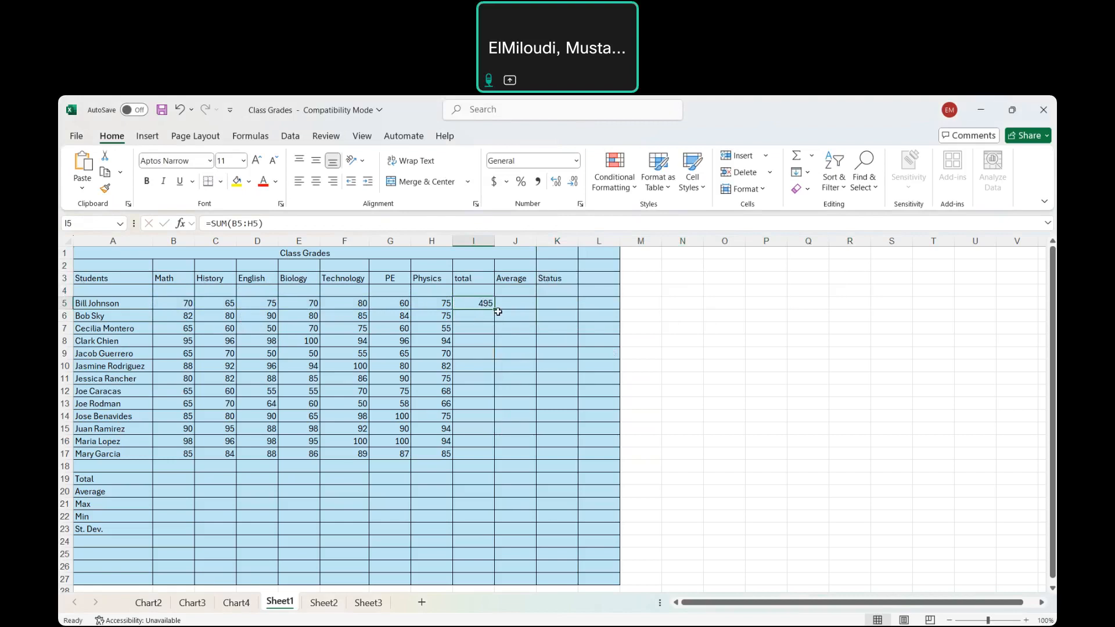
pyautogui.moveTo(493, 310); pyautogui.dragTo(503, 459)
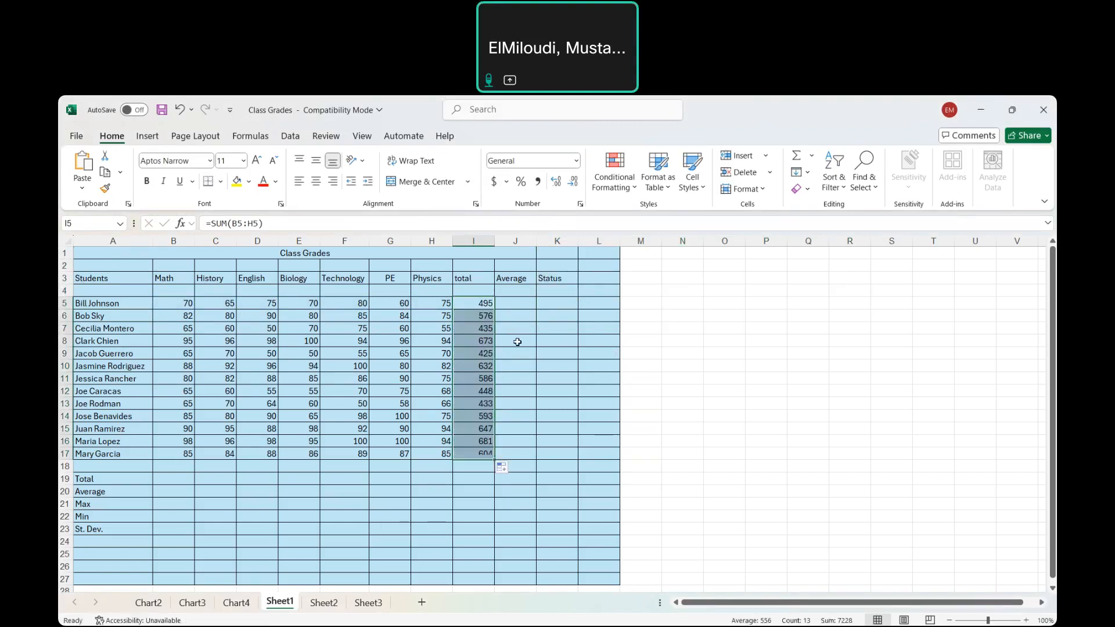
# Calculate every student's average with =AVERAGE(B5:H5) in J5, filled down the Average column through J17
pyautogui.click(515, 305)
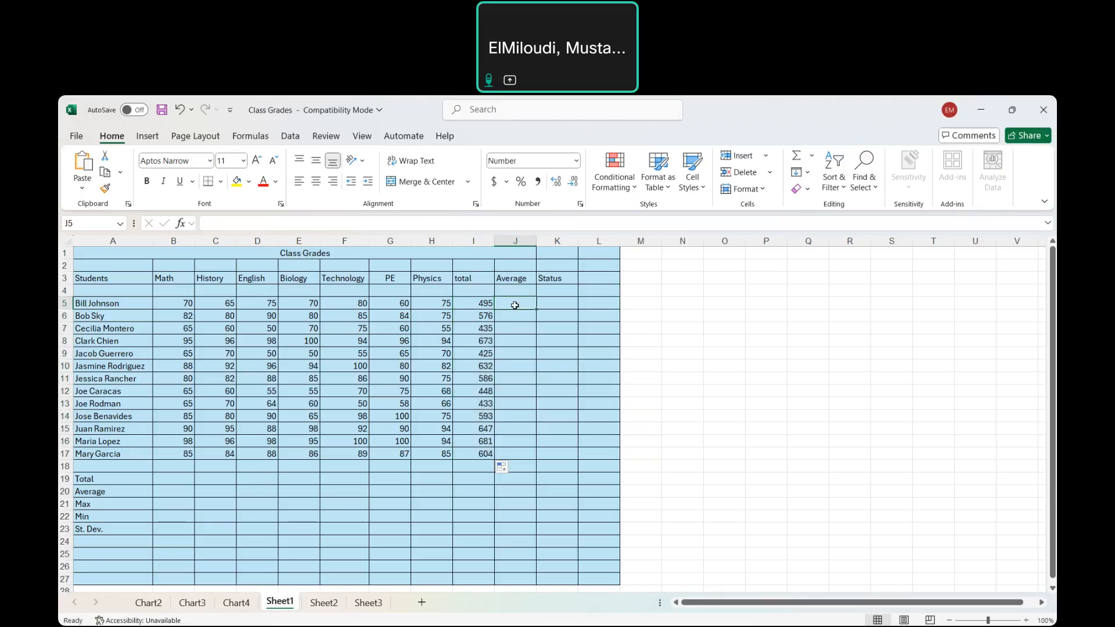
pyautogui.write('=aver')
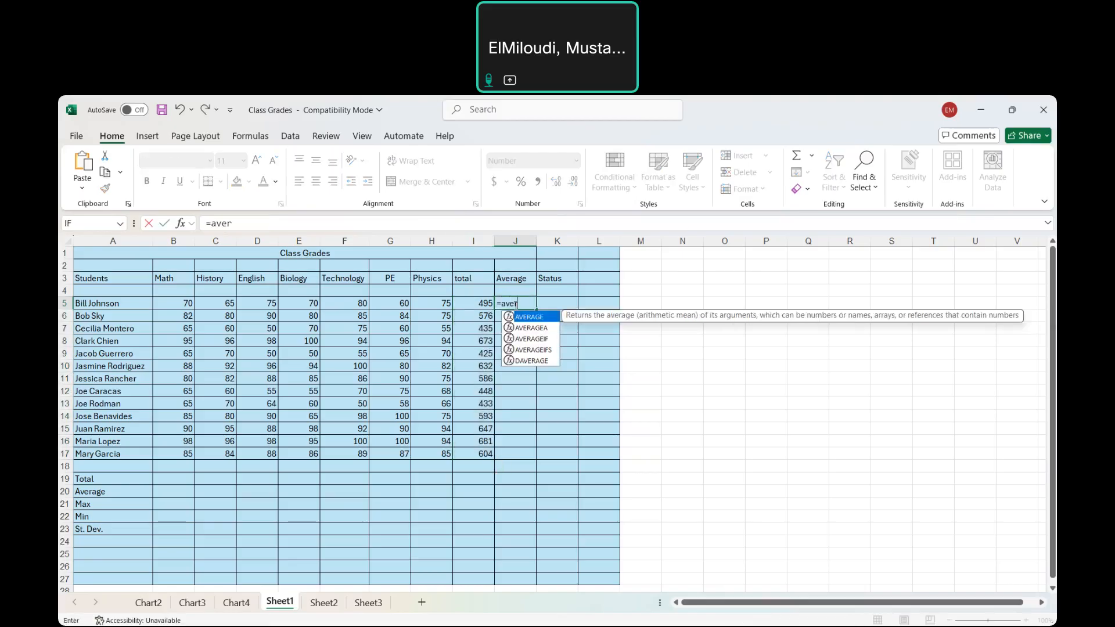
pyautogui.doubleClick(530, 317)
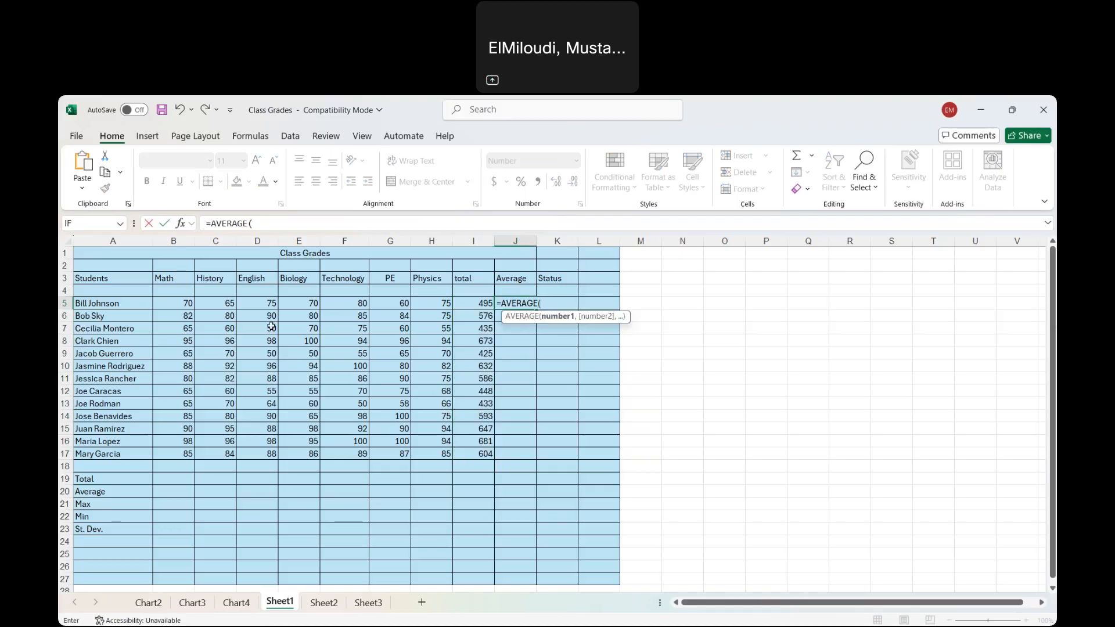
pyautogui.moveTo(170, 307); pyautogui.dragTo(445, 303)
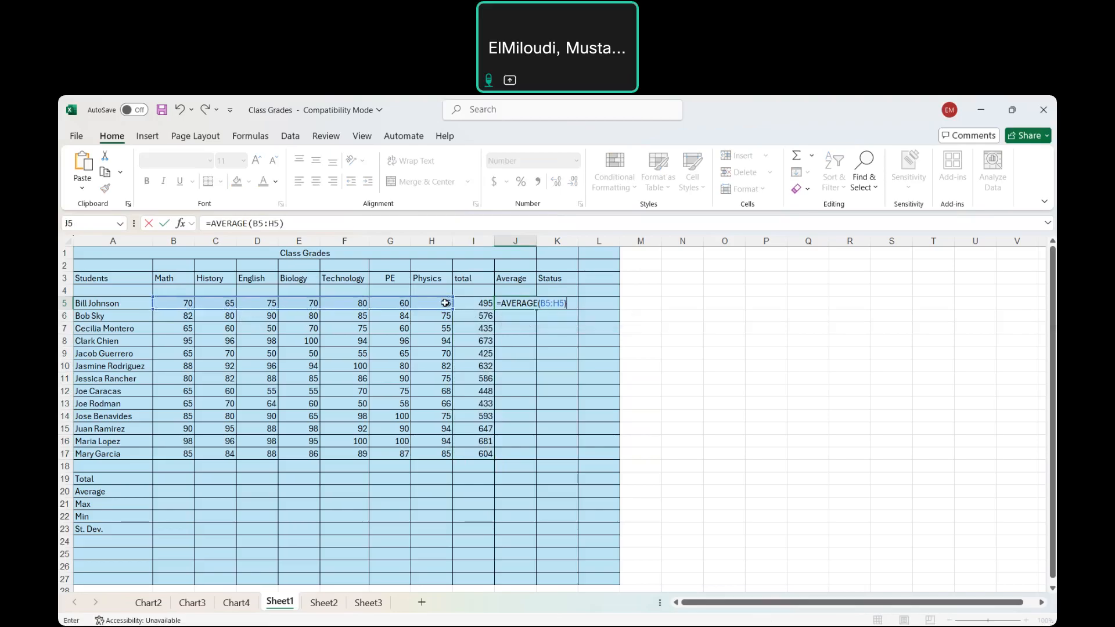
pyautogui.press('Return')
pyautogui.click(525, 303)
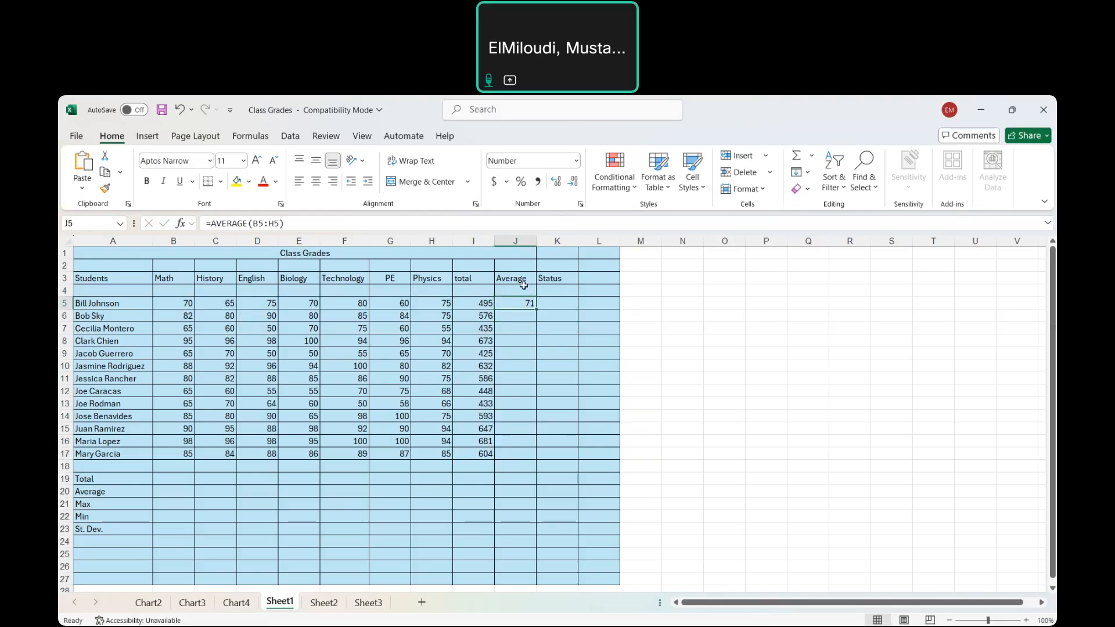
pyautogui.moveTo(535, 309); pyautogui.dragTo(537, 460)
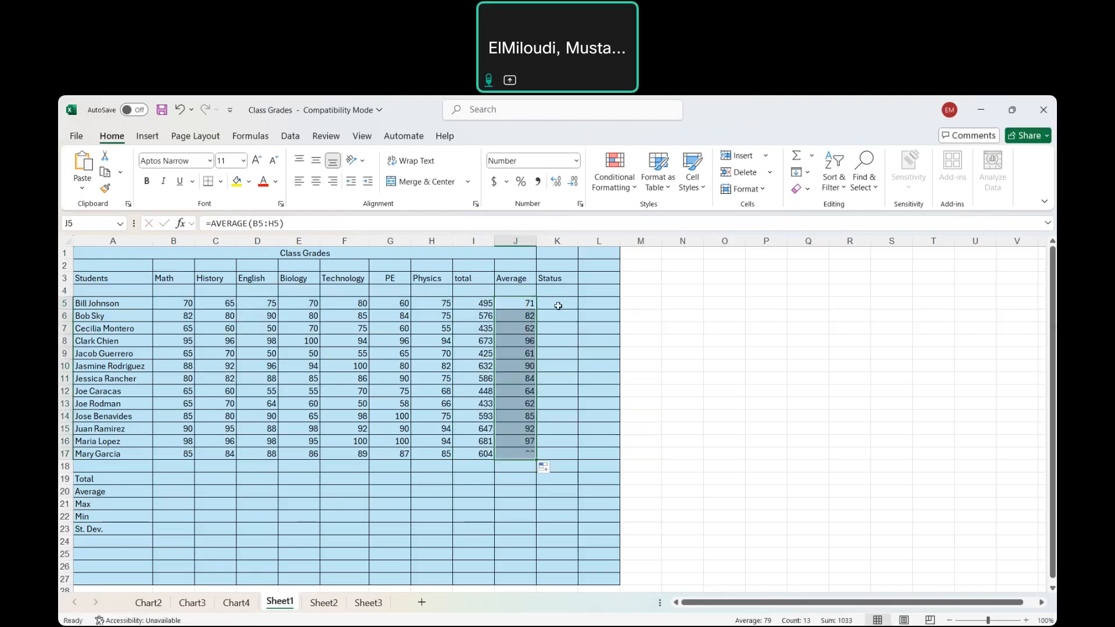
# Insert an IF function in the first Status cell, K5, with the logical test J5>=70
pyautogui.click(555, 303)
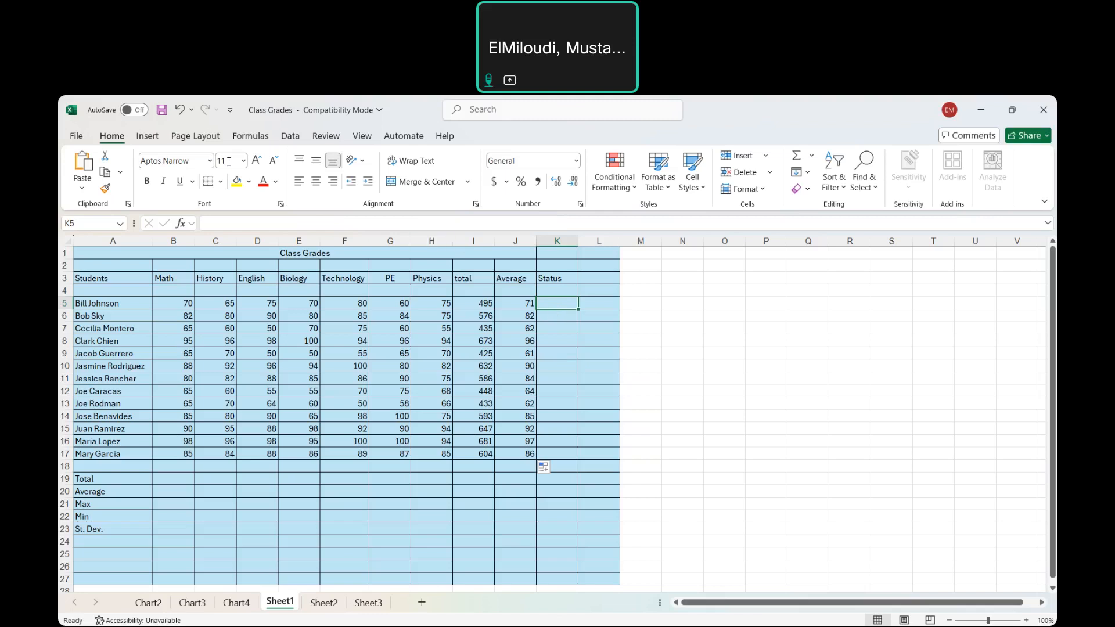
pyautogui.click(256, 137)
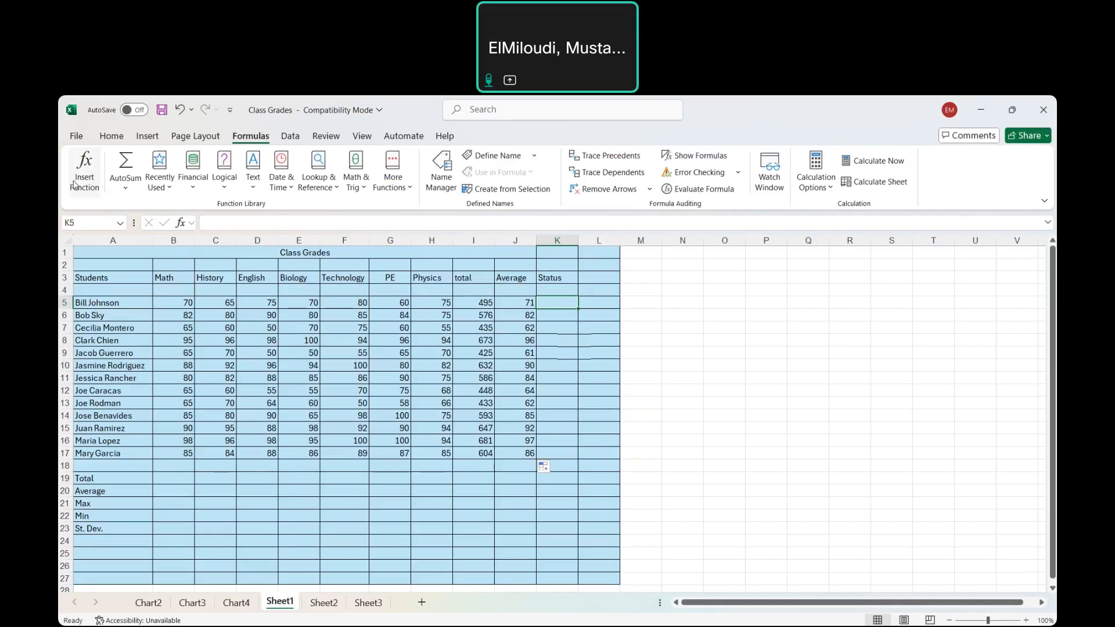
pyautogui.click(74, 185)
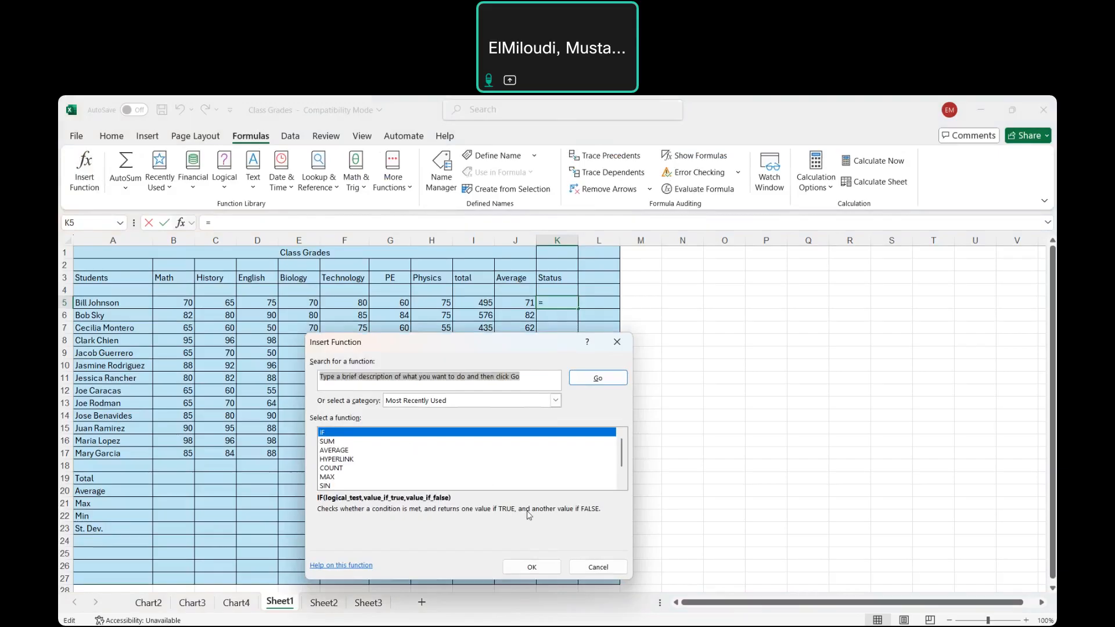
pyautogui.click(529, 571)
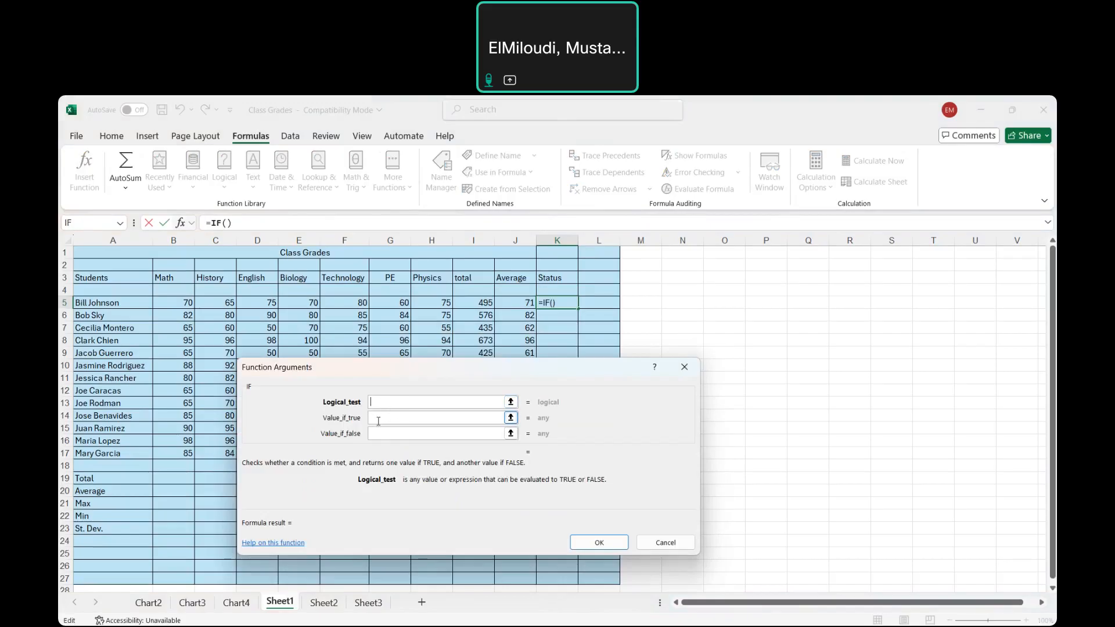
pyautogui.click(378, 421)
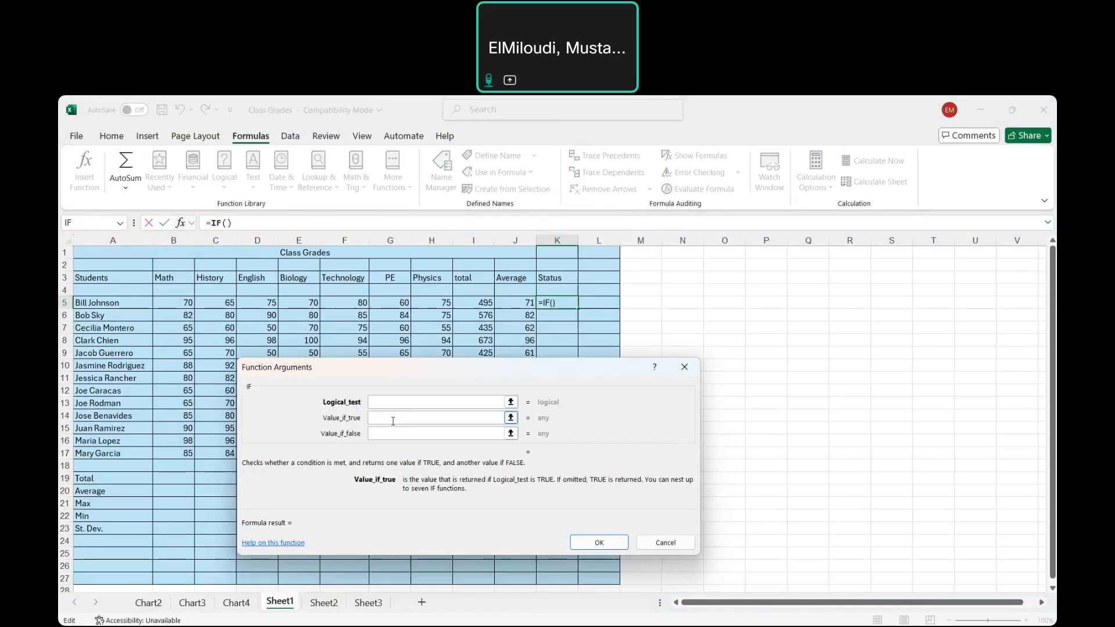
pyautogui.click(392, 400)
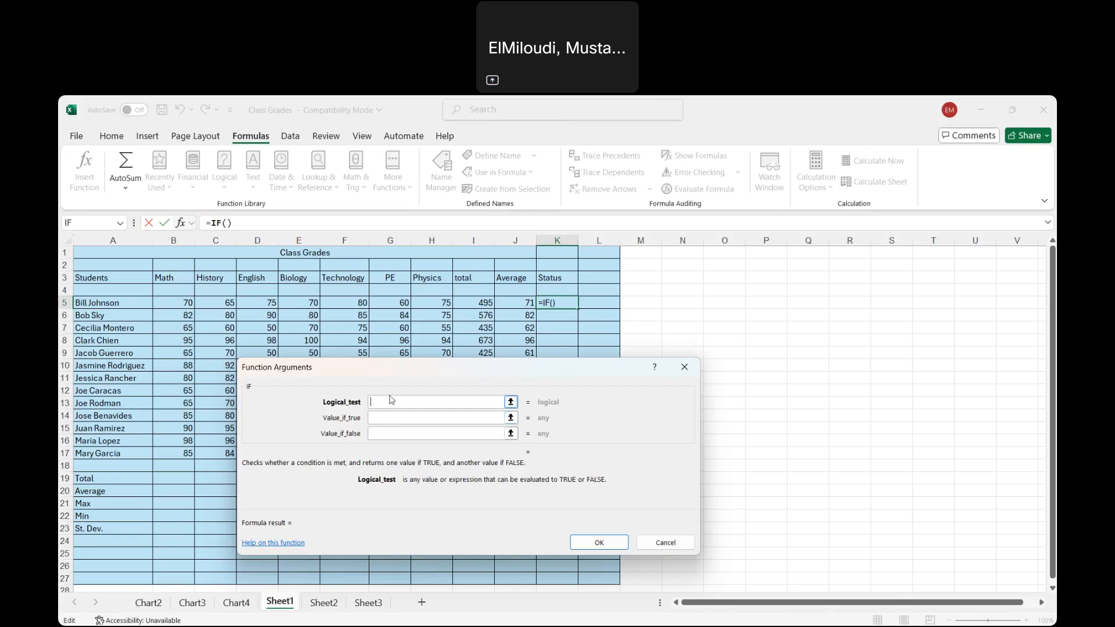
pyautogui.click(513, 305)
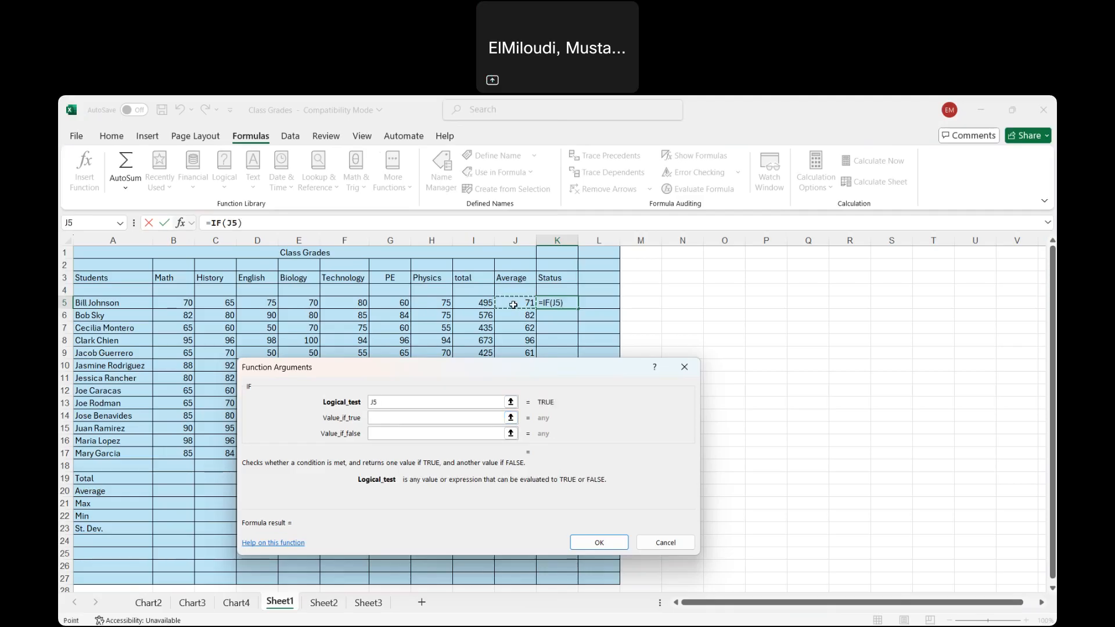
pyautogui.write('>=70')
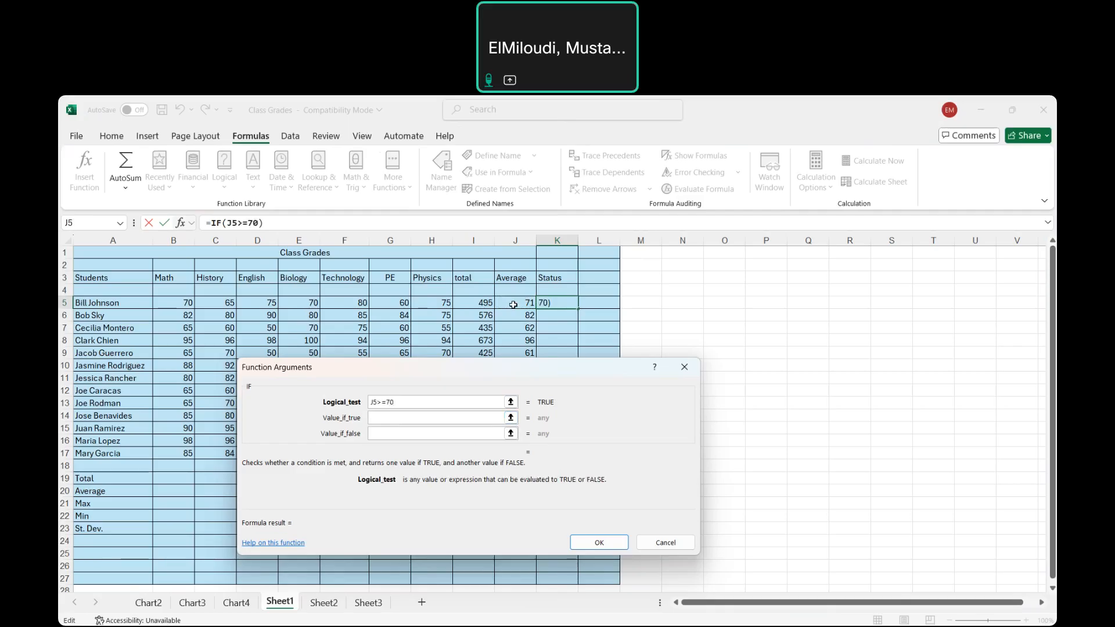
# Complete the IF function with PASS if true and FAIL if false, and fill it down the Status column through K17
pyautogui.click(389, 418)
pyautogui.click(389, 418)
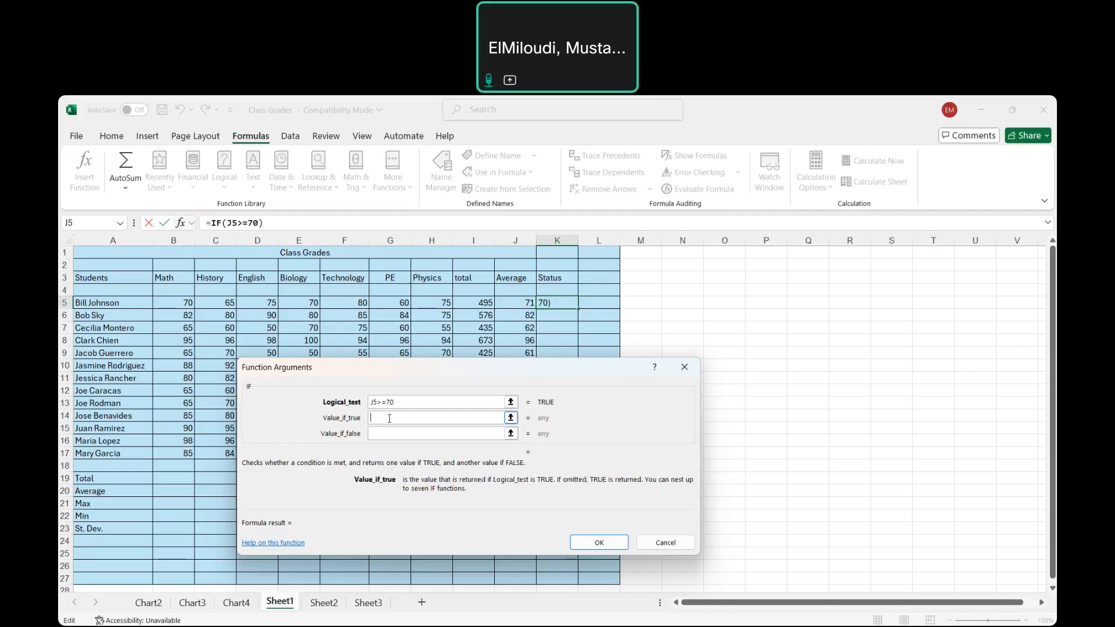
pyautogui.write('PASS')
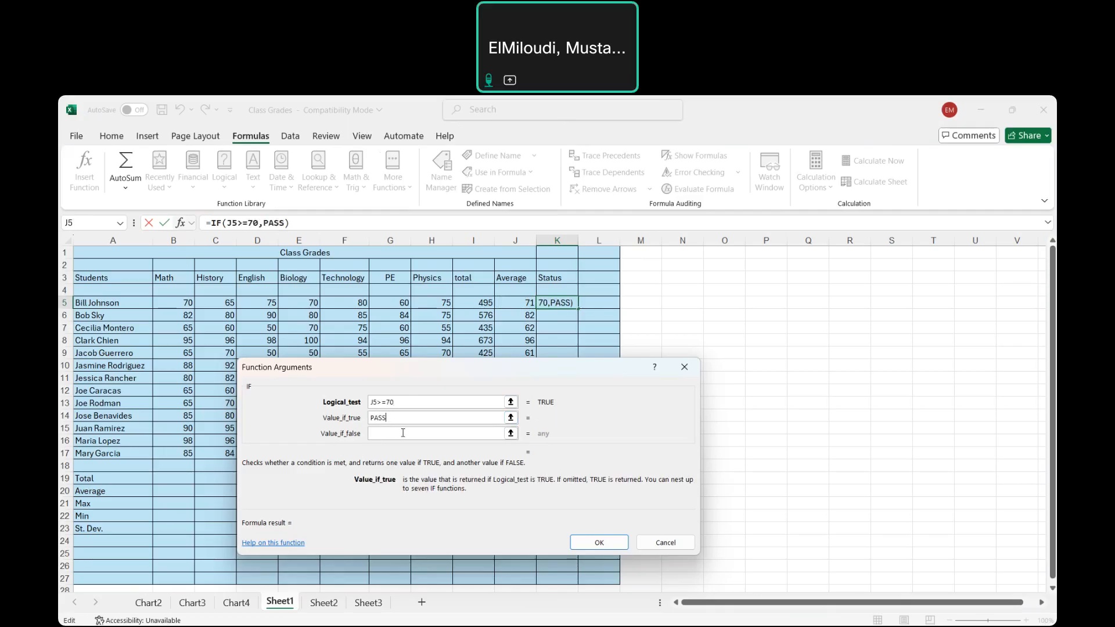
pyautogui.click(399, 433)
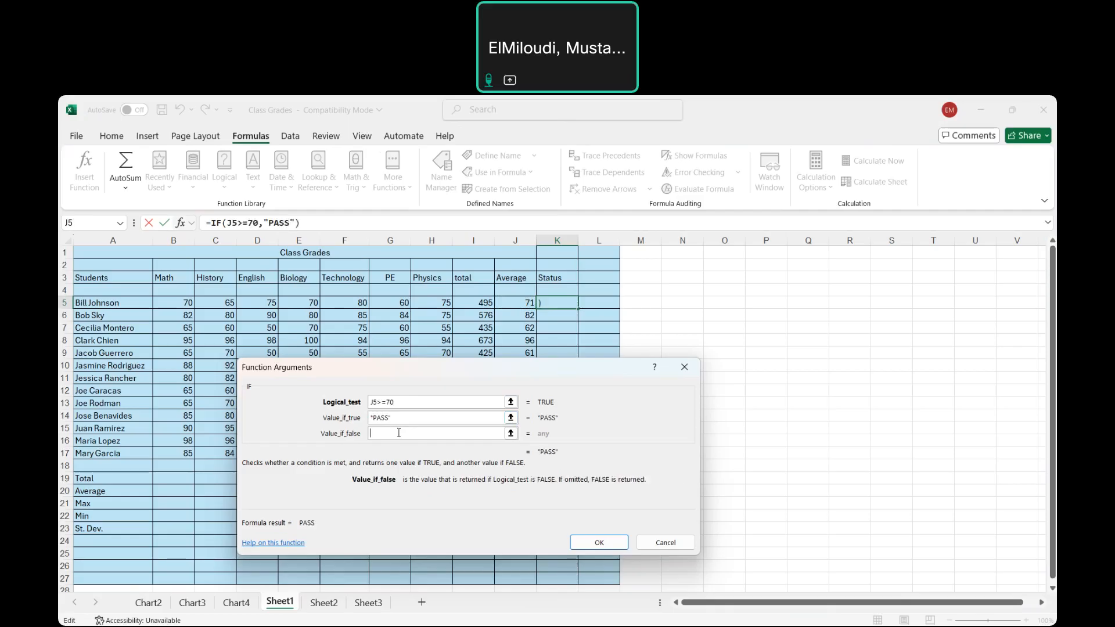
pyautogui.write('FAIL')
pyautogui.click(585, 551)
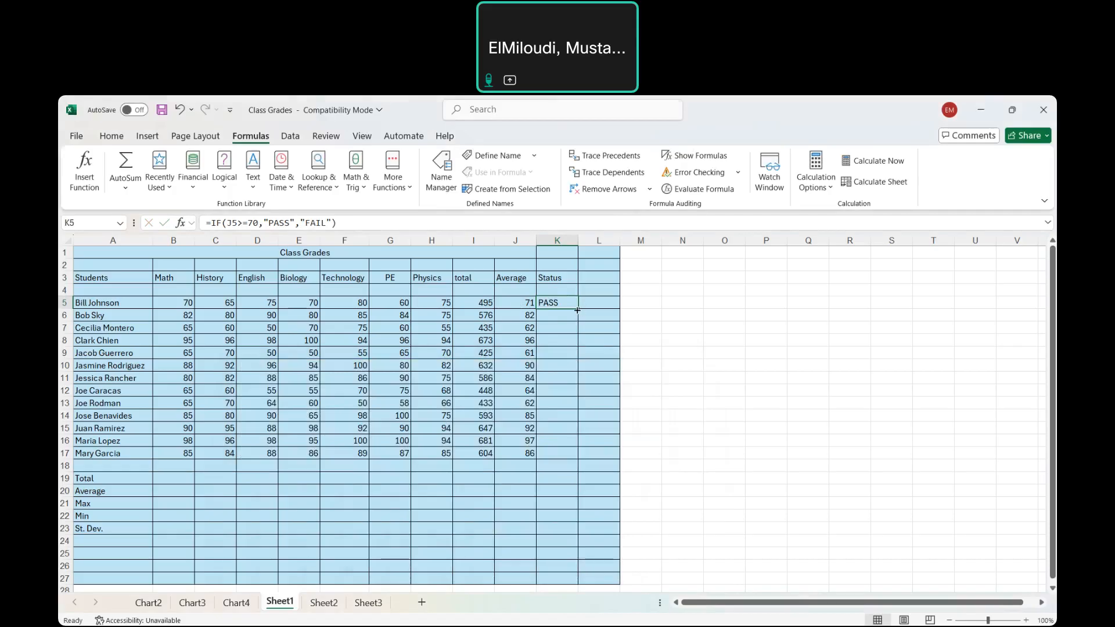
pyautogui.doubleClick(577, 310)
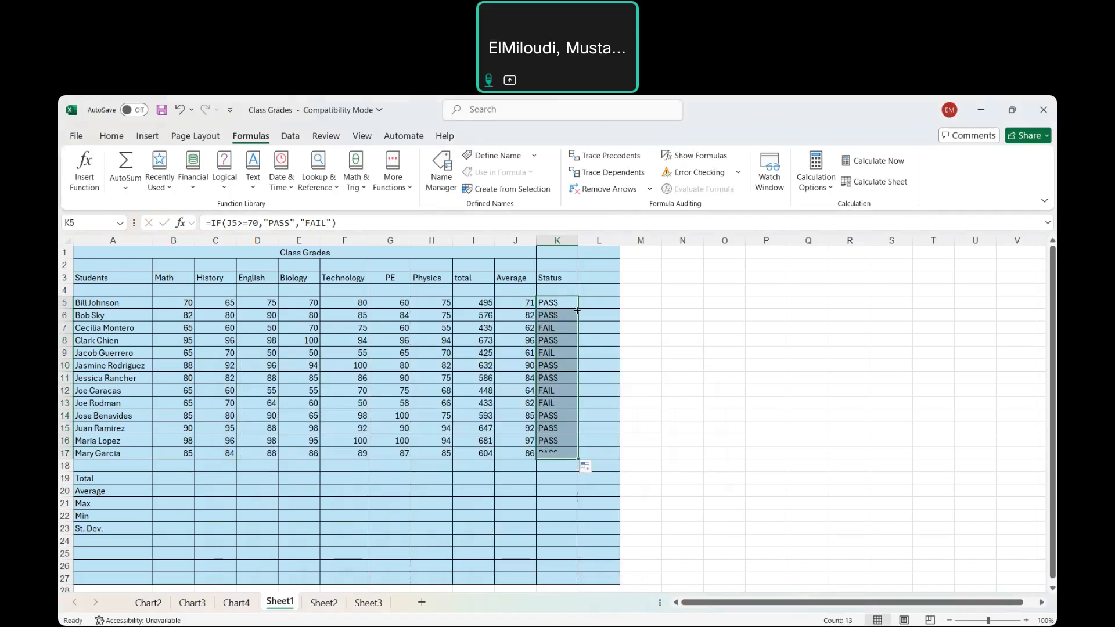
pyautogui.click(611, 348)
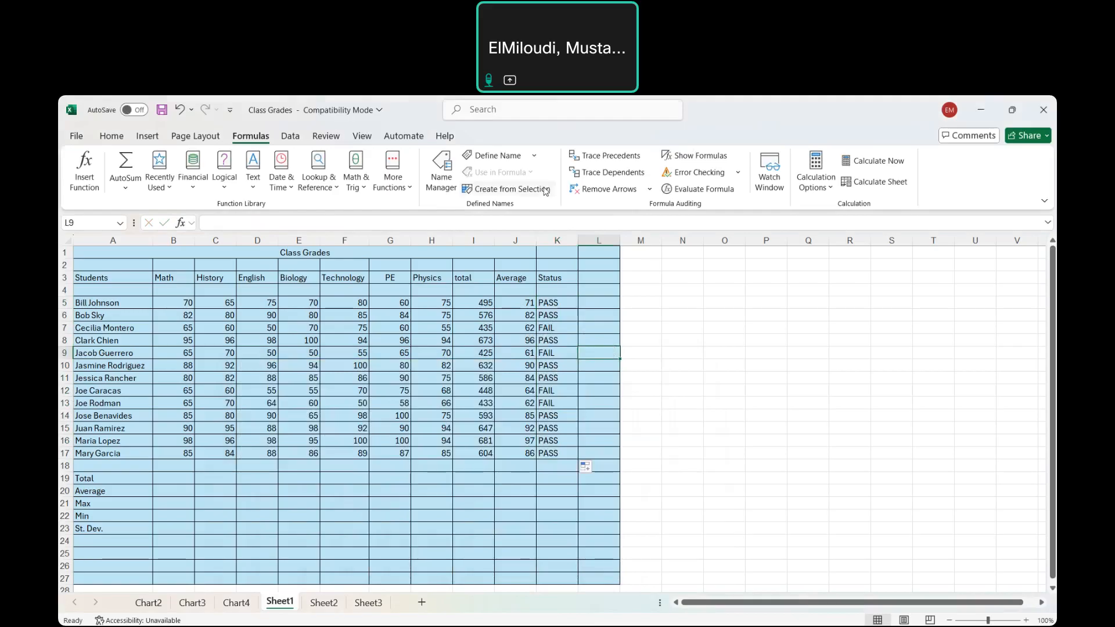
pyautogui.click(114, 139)
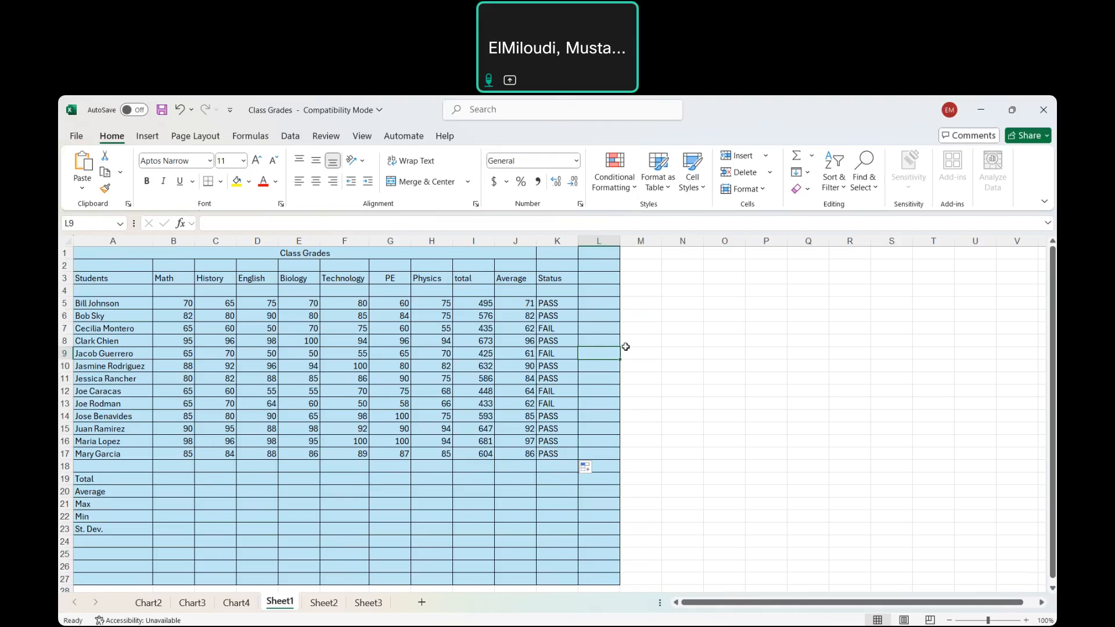
pyautogui.click(558, 303)
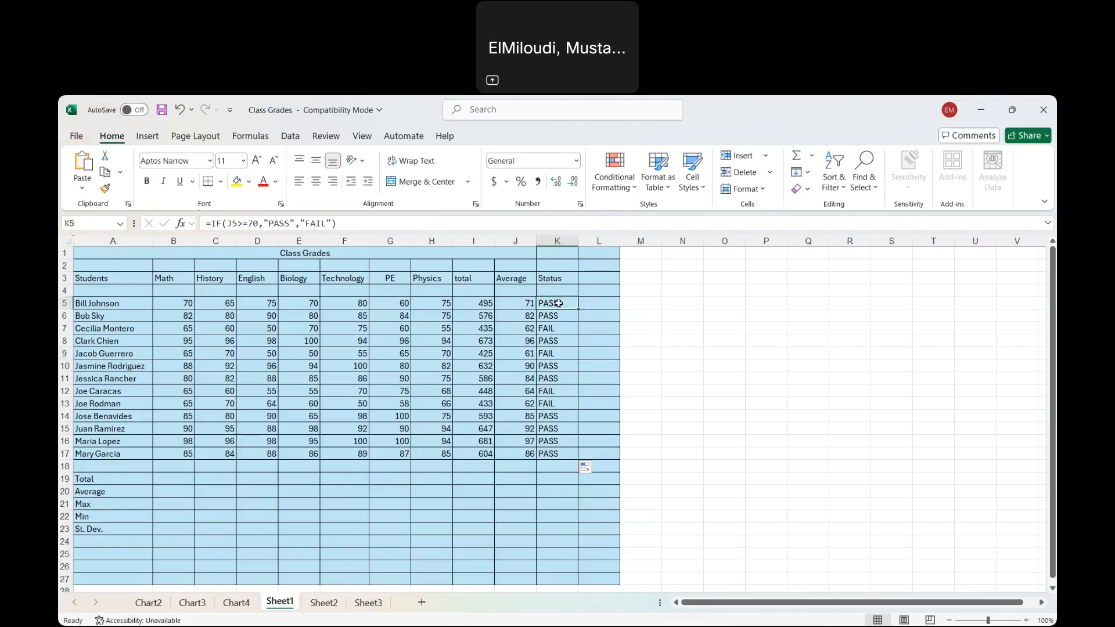
pyautogui.click(633, 187)
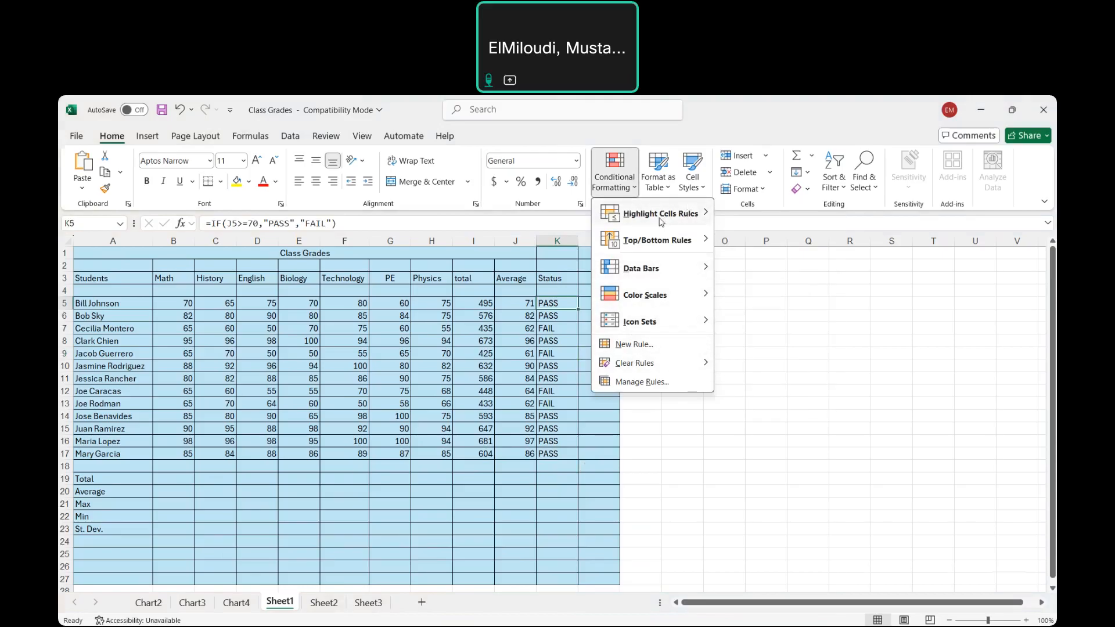
pyautogui.moveTo(660, 222)
pyautogui.moveTo(679, 316)
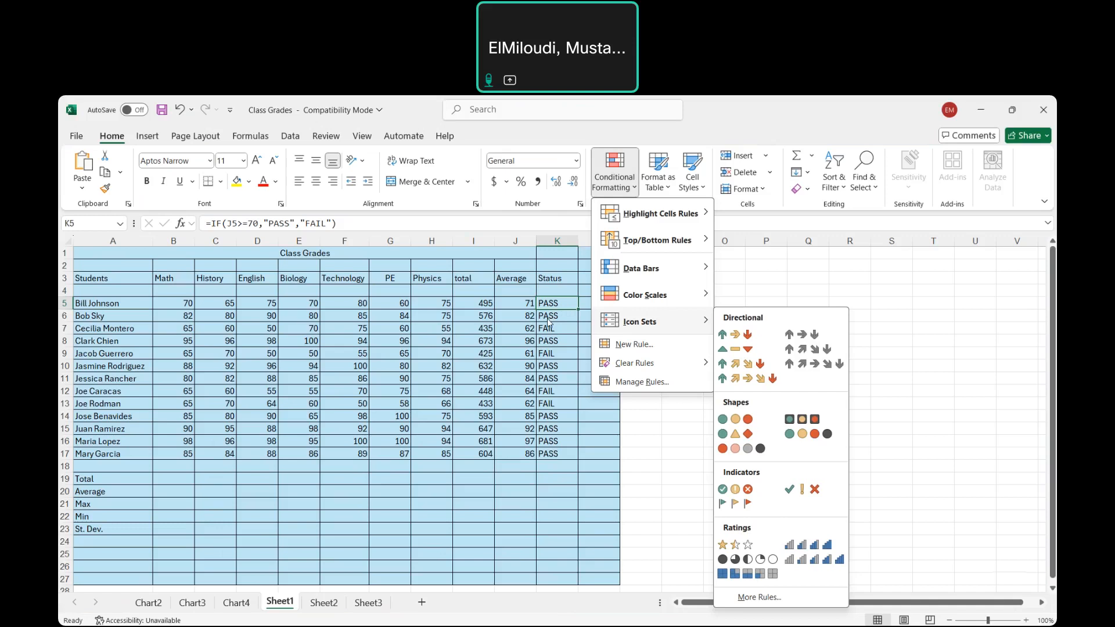
pyautogui.click(509, 304)
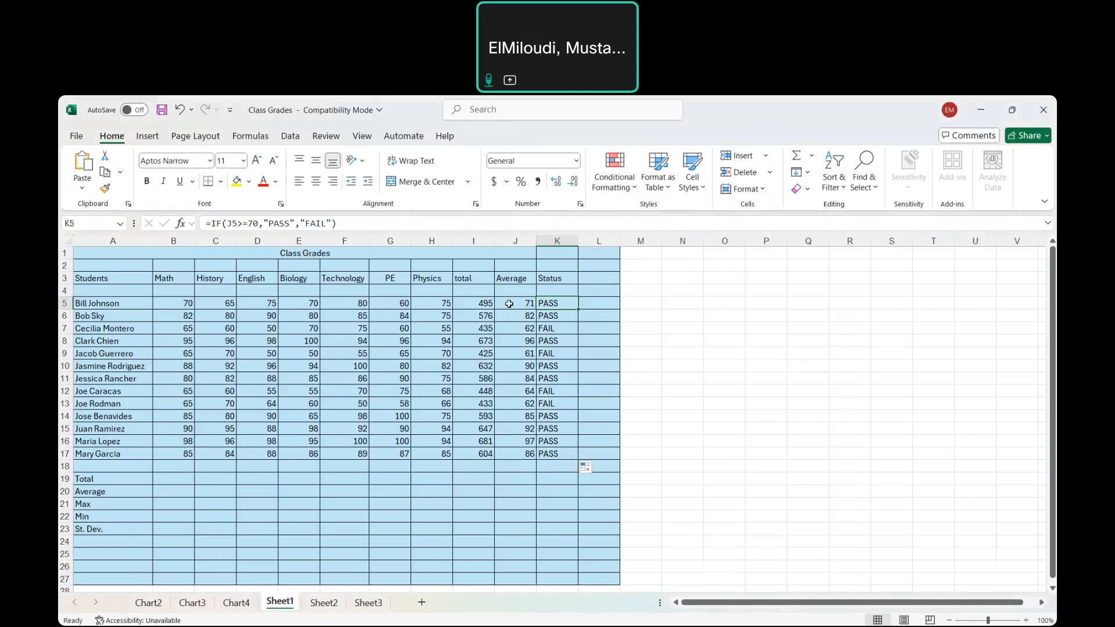
pyautogui.click(509, 304)
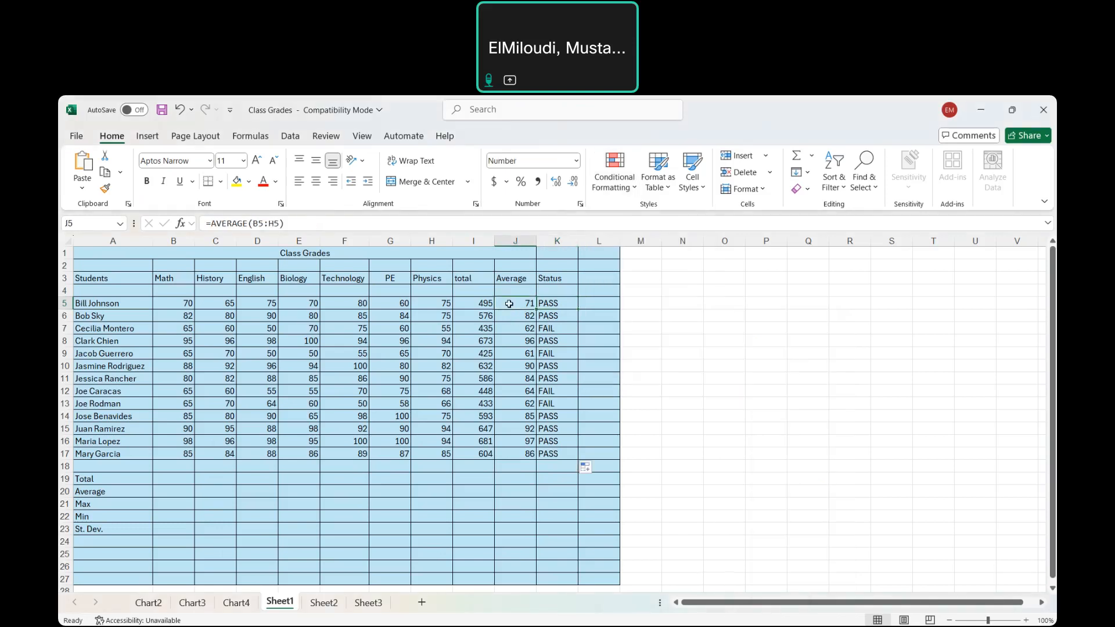
# Add an Equal To conditional formatting rule to Status cell K5 that shows PASS with Green Fill with Dark Green Text
pyautogui.click(560, 304)
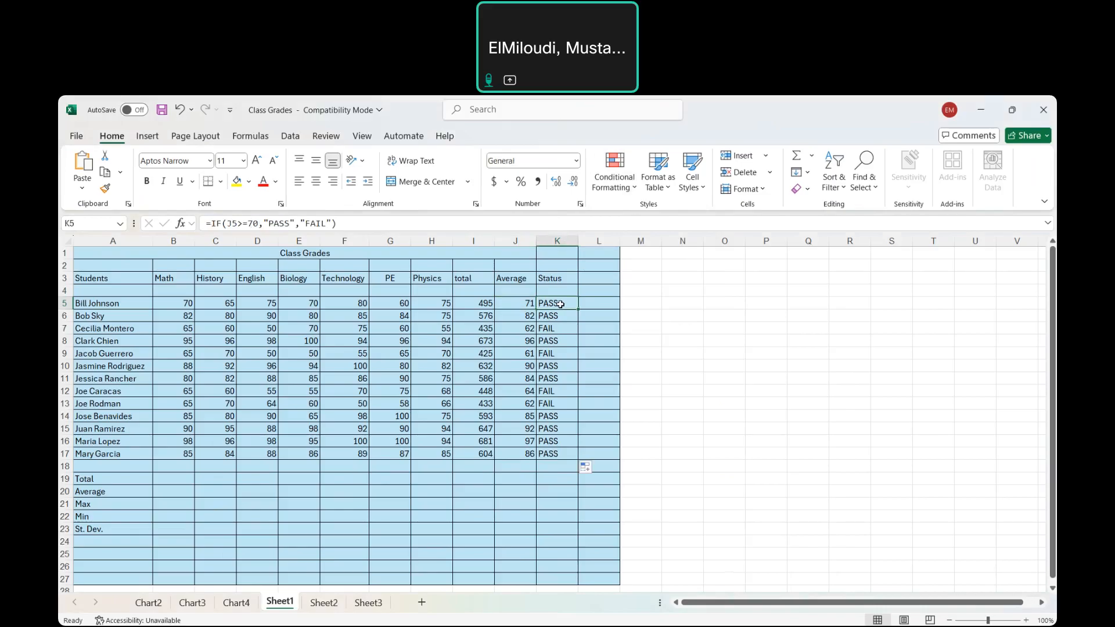
pyautogui.click(635, 191)
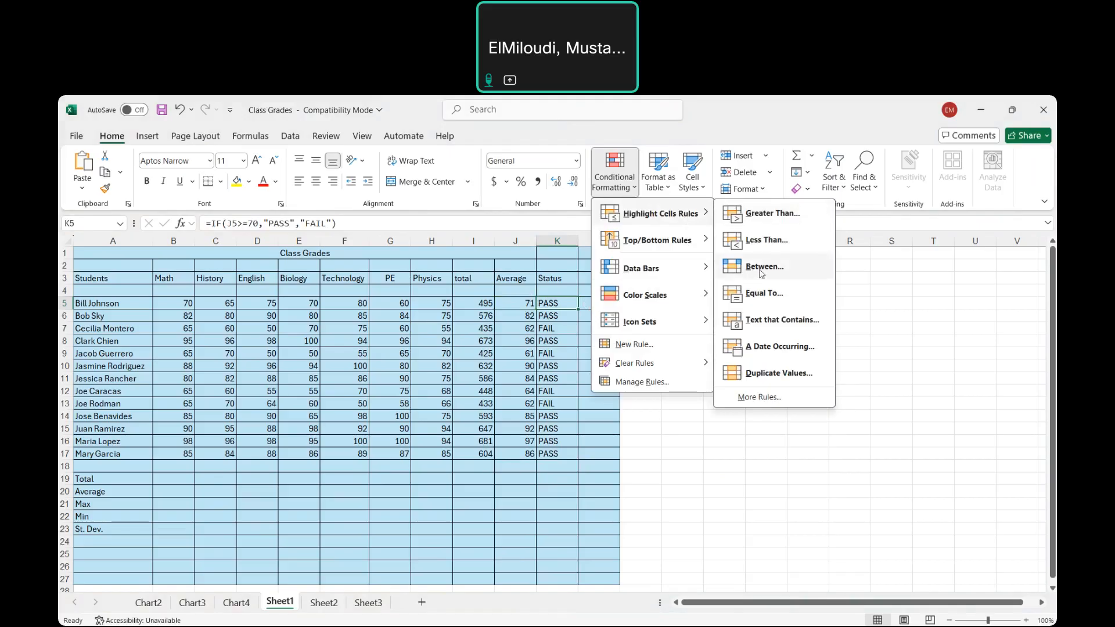
pyautogui.click(763, 294)
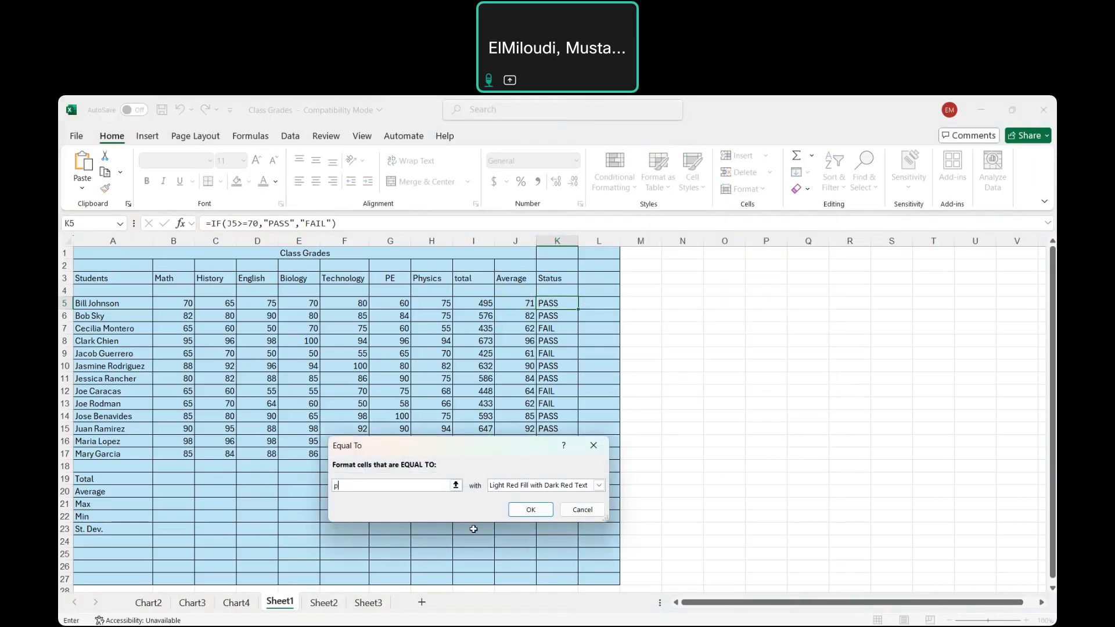
pyautogui.write('PASS')
pyautogui.click(598, 486)
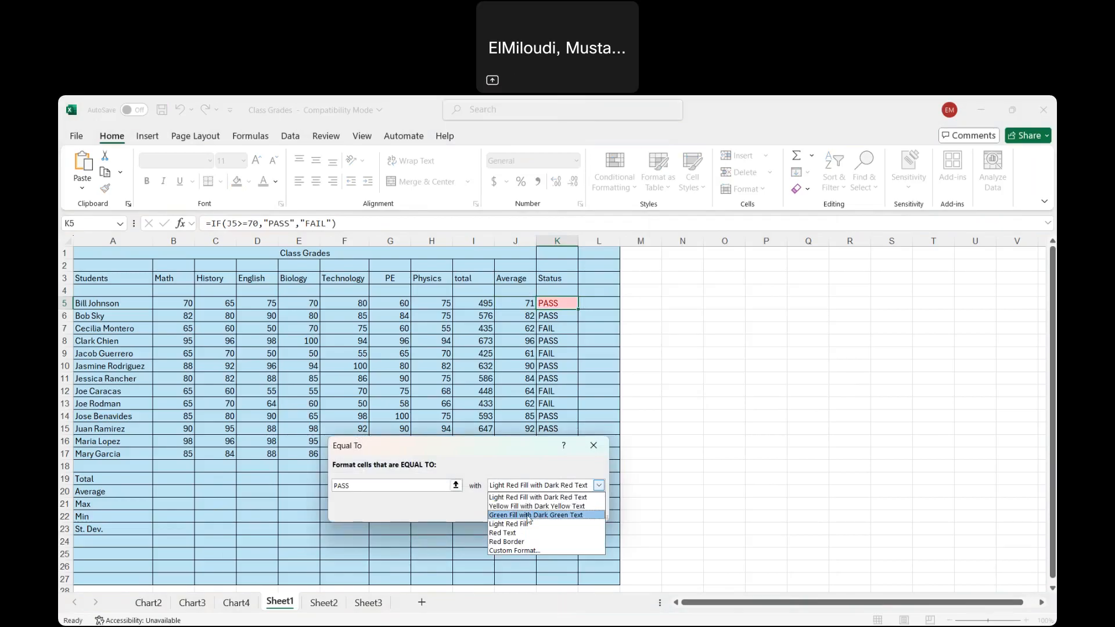
pyautogui.click(529, 515)
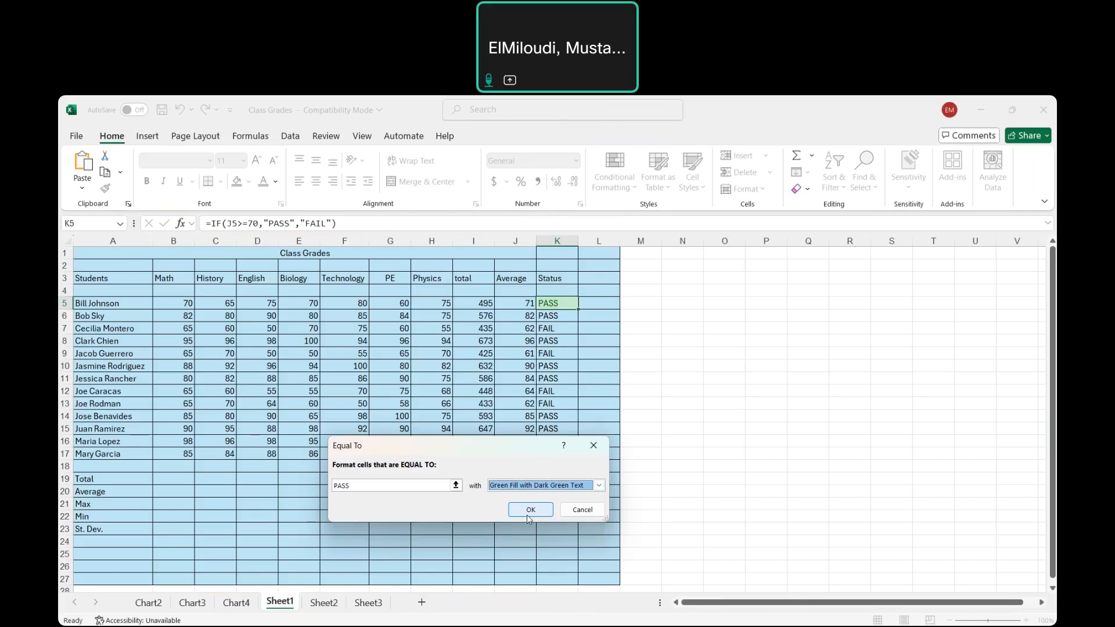
pyautogui.click(530, 513)
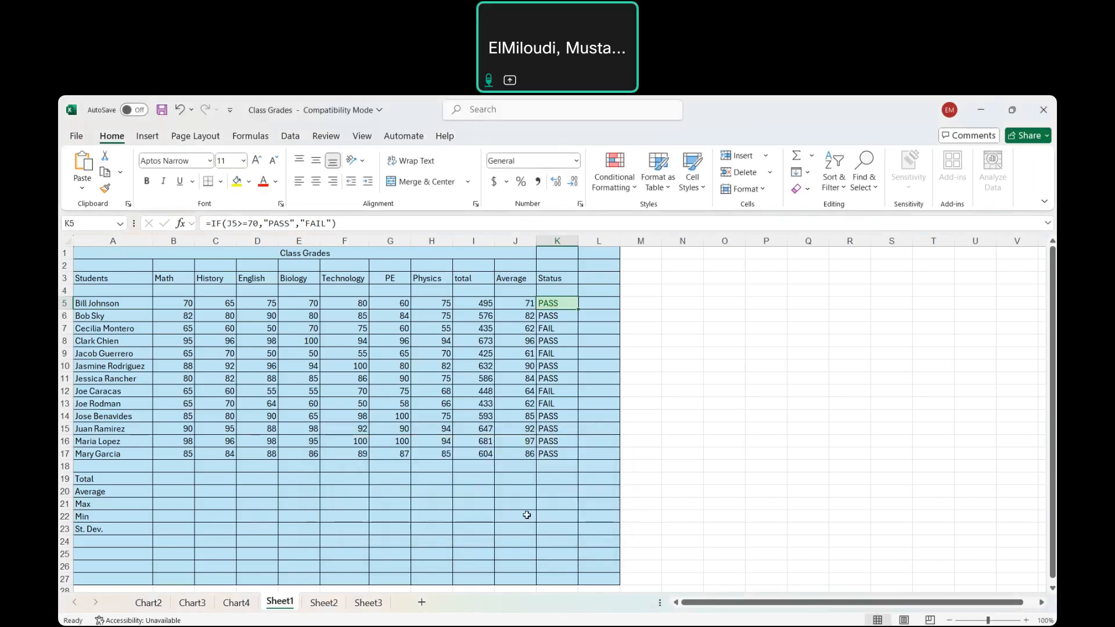
# Add a second Equal To conditional formatting rule to K5 that shows FAIL with Red Text
pyautogui.click(634, 193)
pyautogui.moveTo(678, 221)
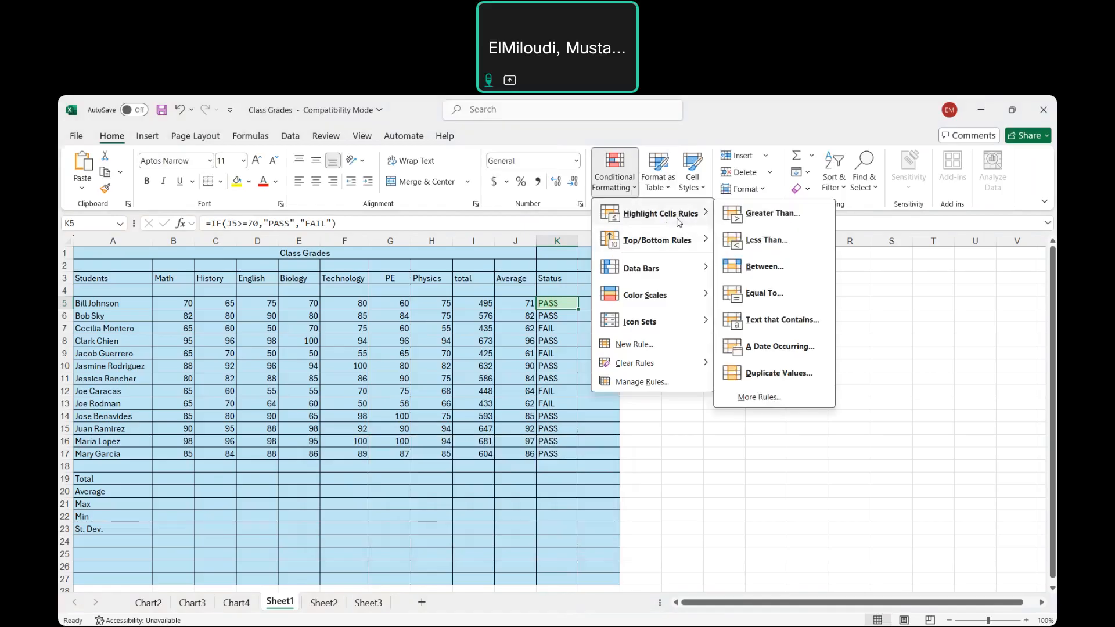
pyautogui.click(761, 297)
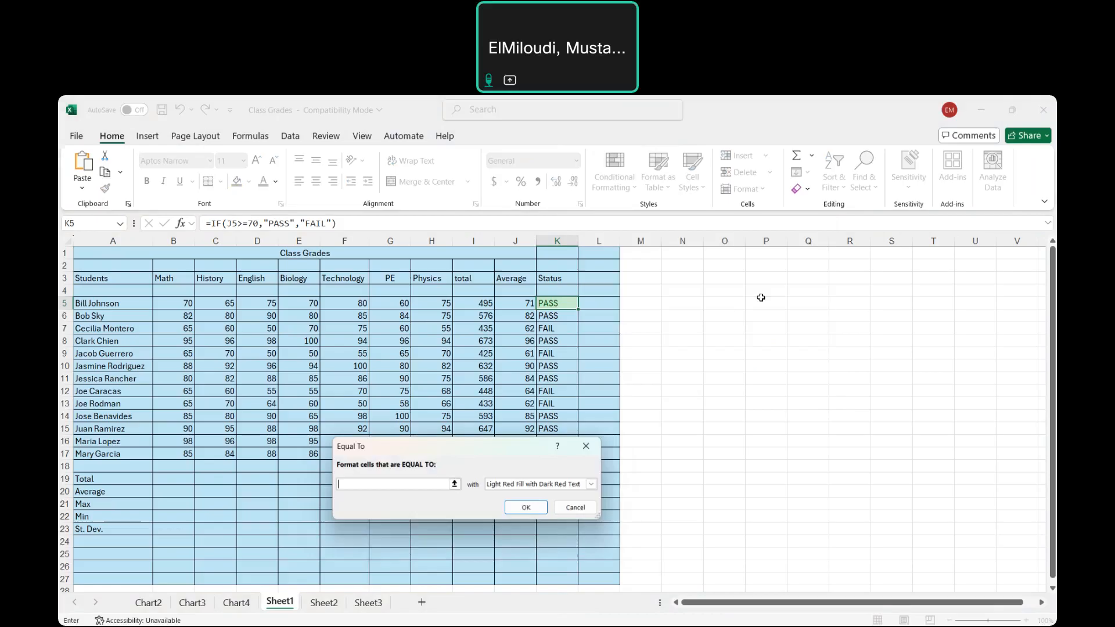
pyautogui.write('FAIL')
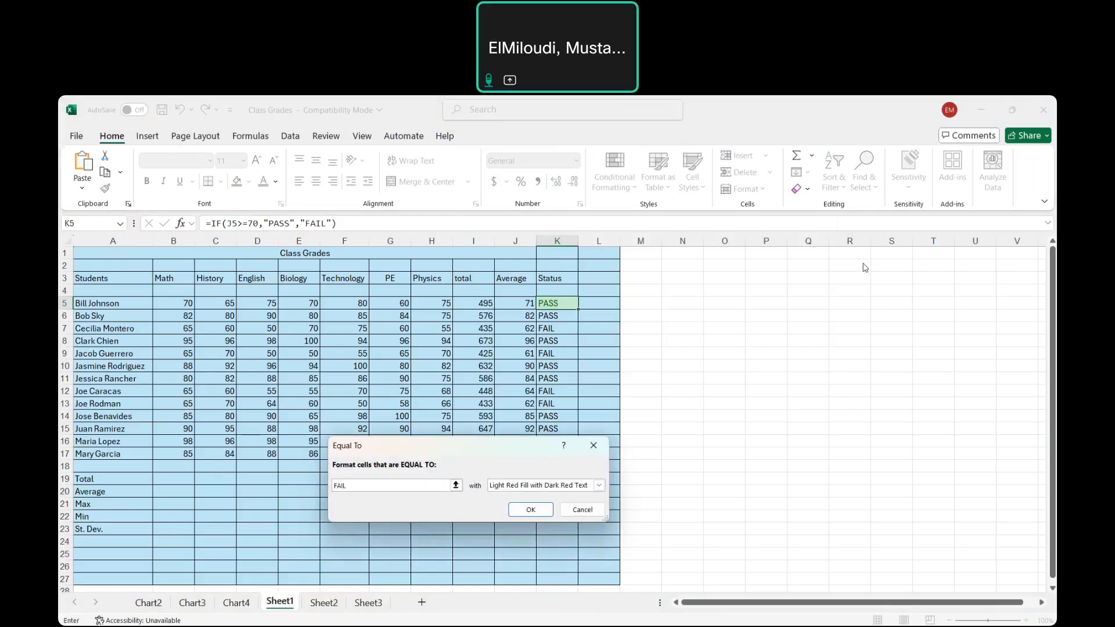
pyautogui.click(600, 487)
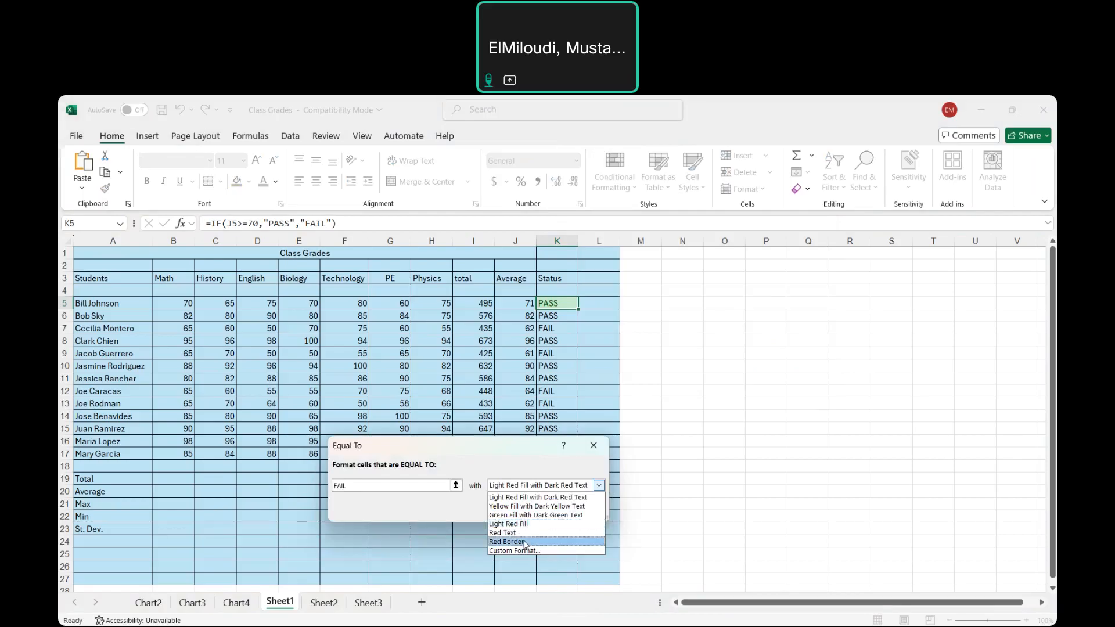
pyautogui.click(516, 535)
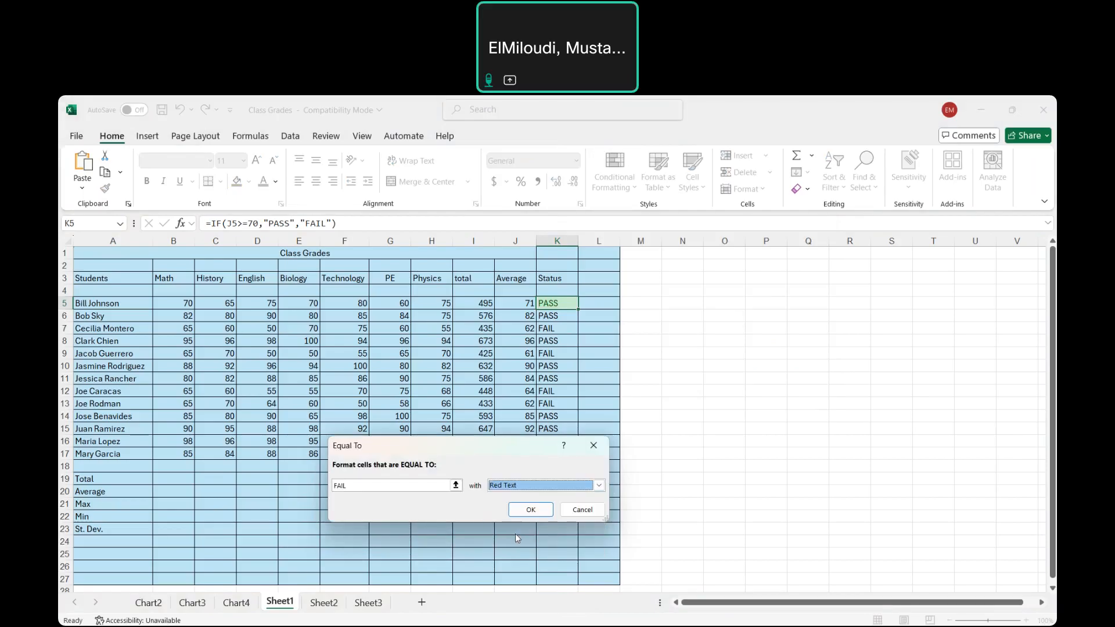
pyautogui.click(533, 510)
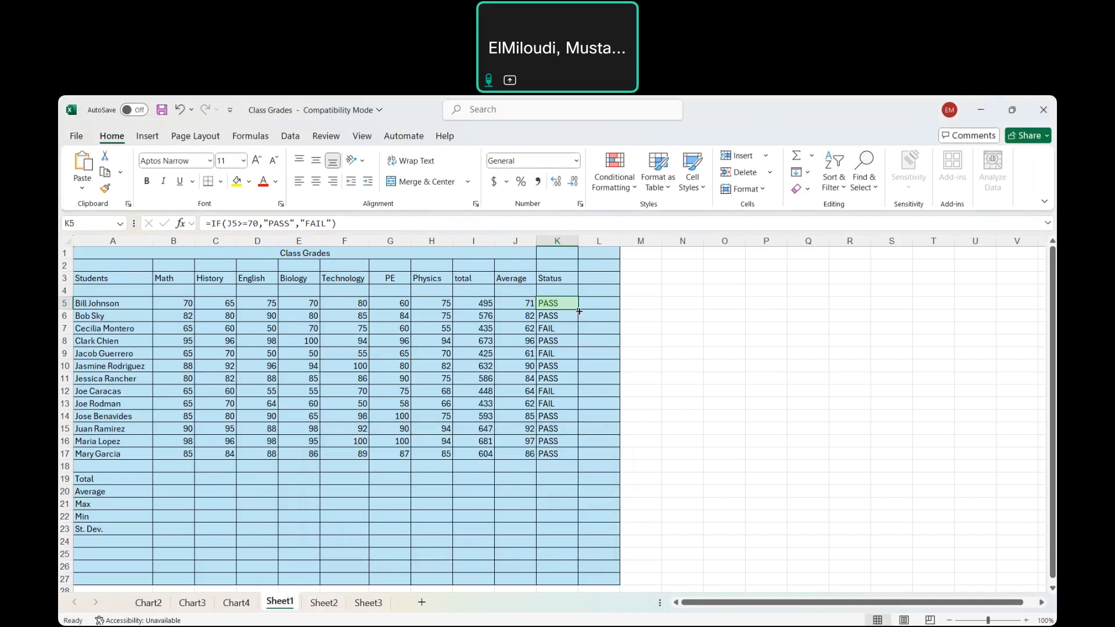
# Fill K5 with its conditional formatting down the Status column through K17 and deselect the range
pyautogui.moveTo(580, 327); pyautogui.dragTo(584, 457)
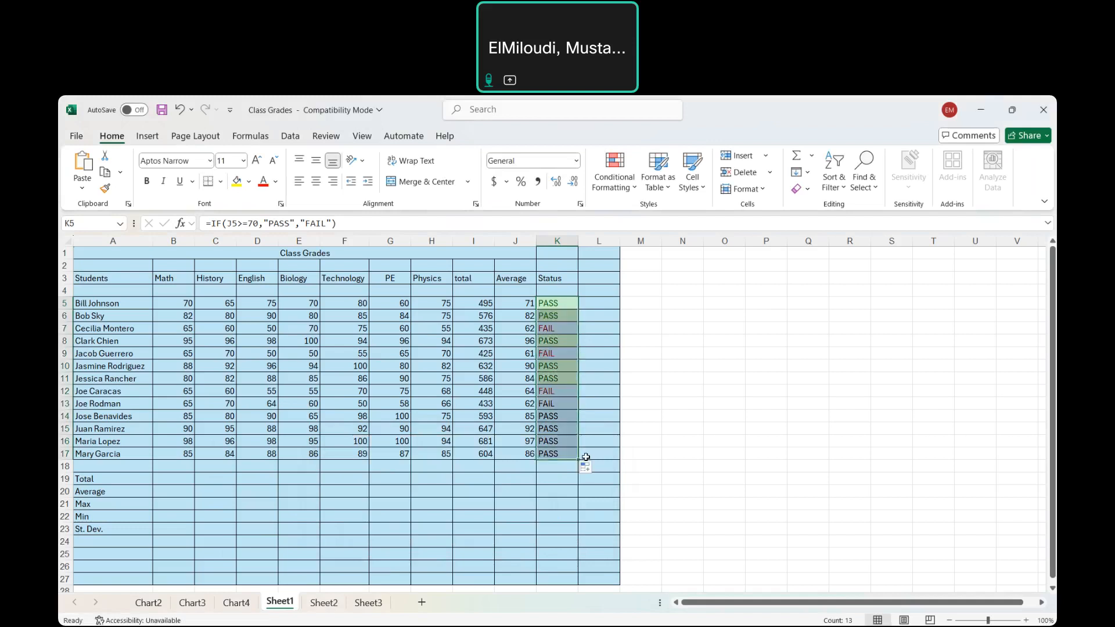
pyautogui.click(635, 401)
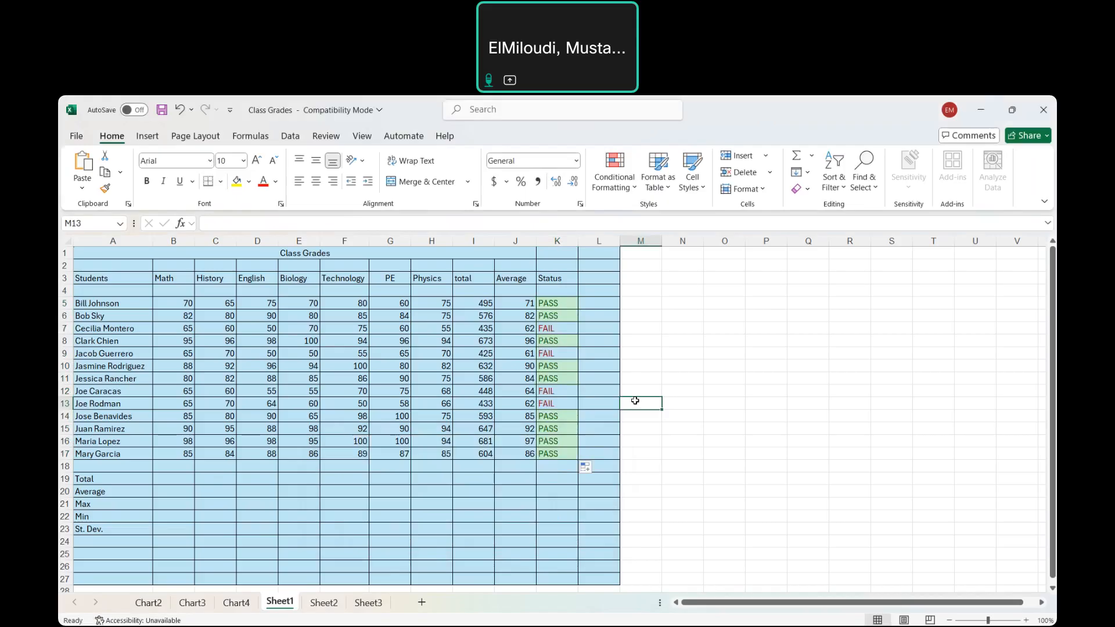